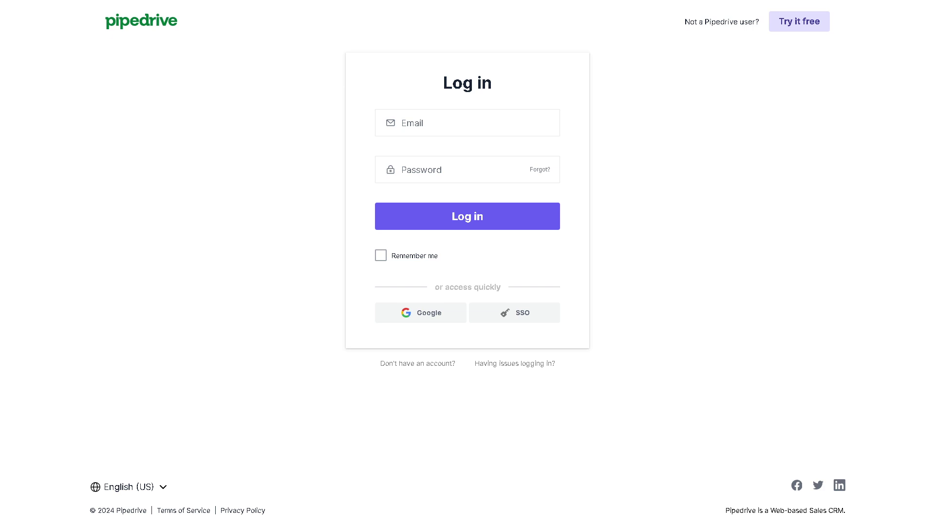
Step: Sign in to Pipedrive through Google and reach the empty Leads Inbox
left_click(799, 29)
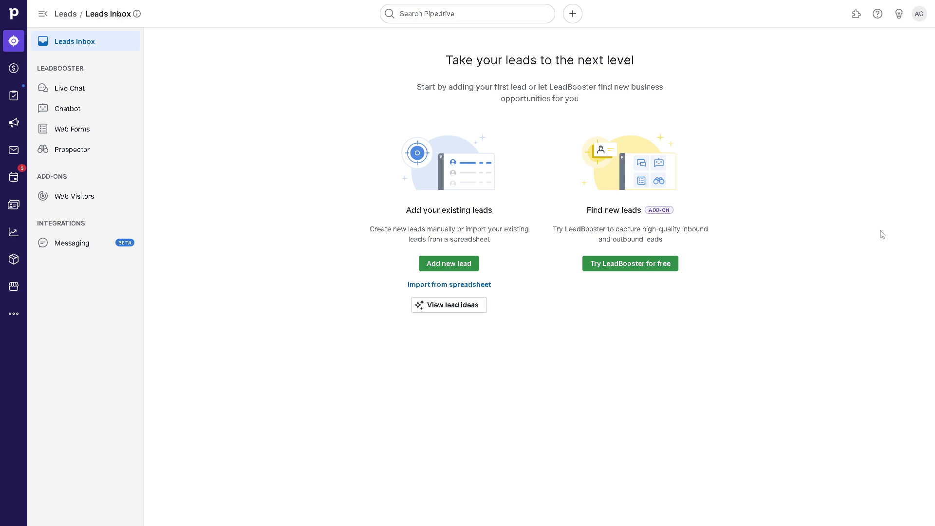
Step: Go to the Tools and apps automation templates and search Pipedrive for 'wordpress', which finds nothing
left_click(920, 18)
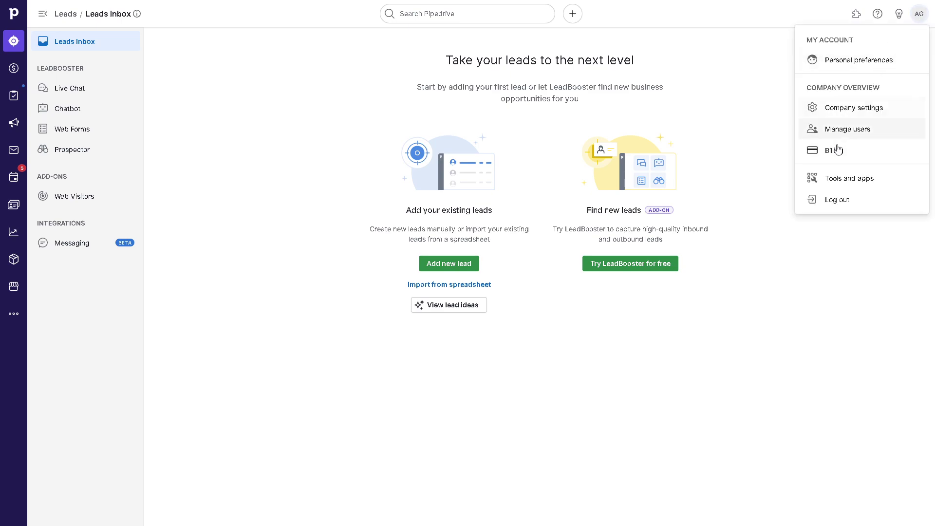
left_click(841, 183)
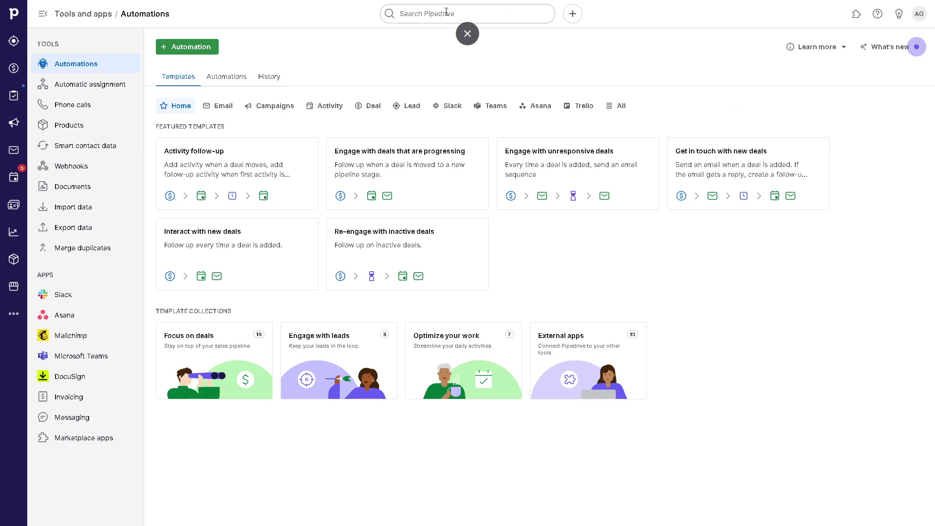
left_click(423, 13)
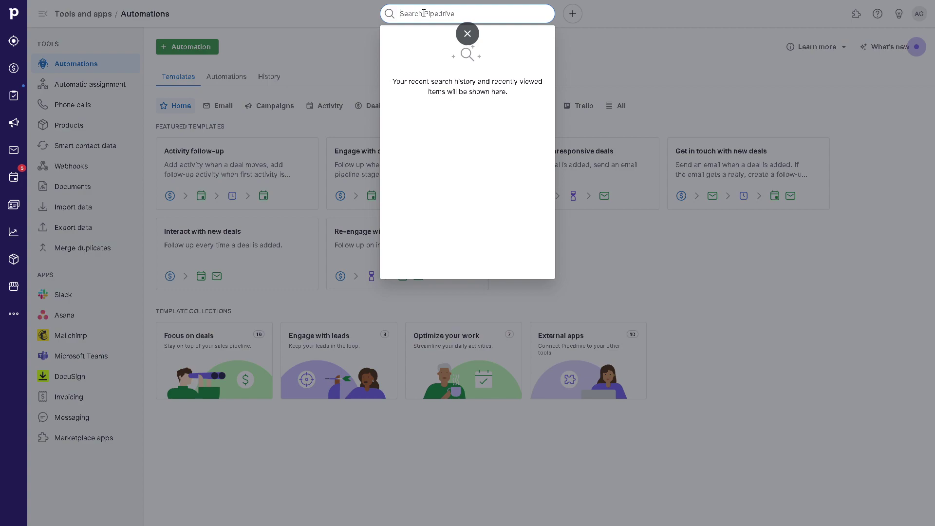
type("wordpress")
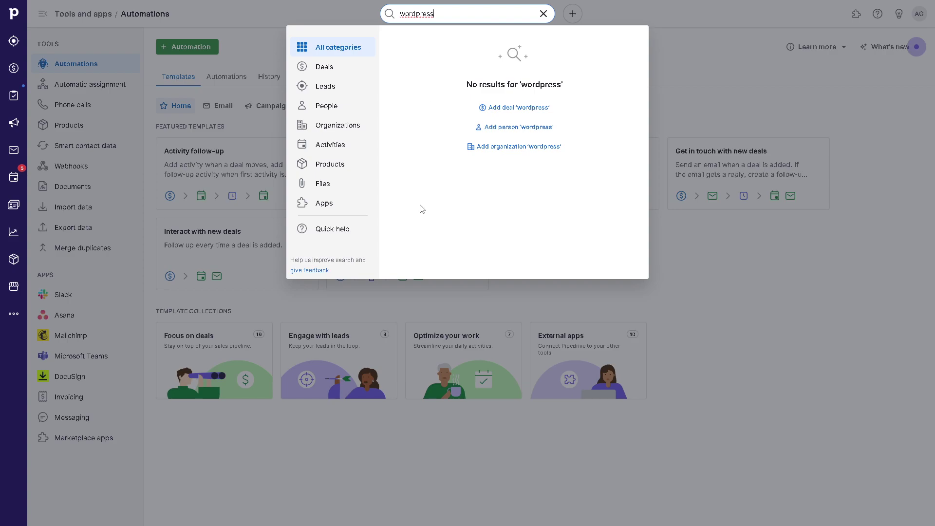
left_click(373, 294)
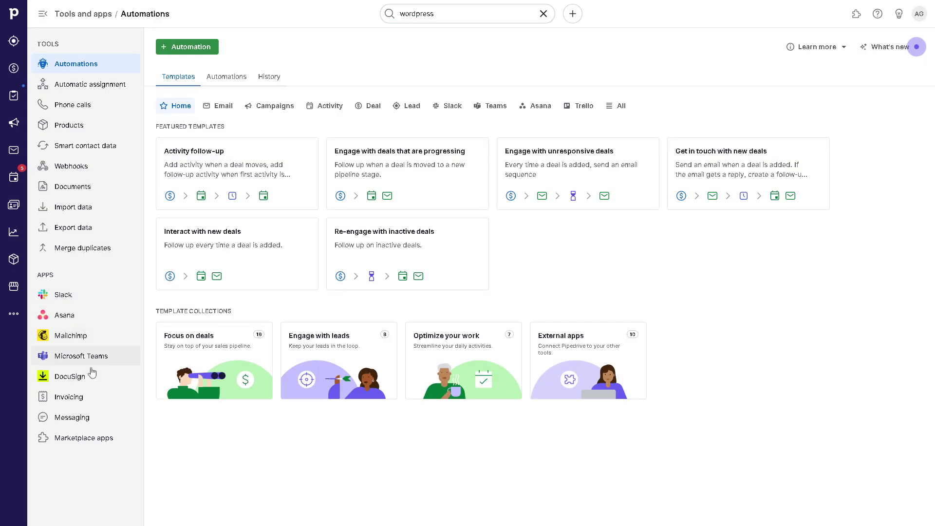
Step: View the empty Marketplace apps settings page and clear the leftover 'wordpress' search
left_click(83, 443)
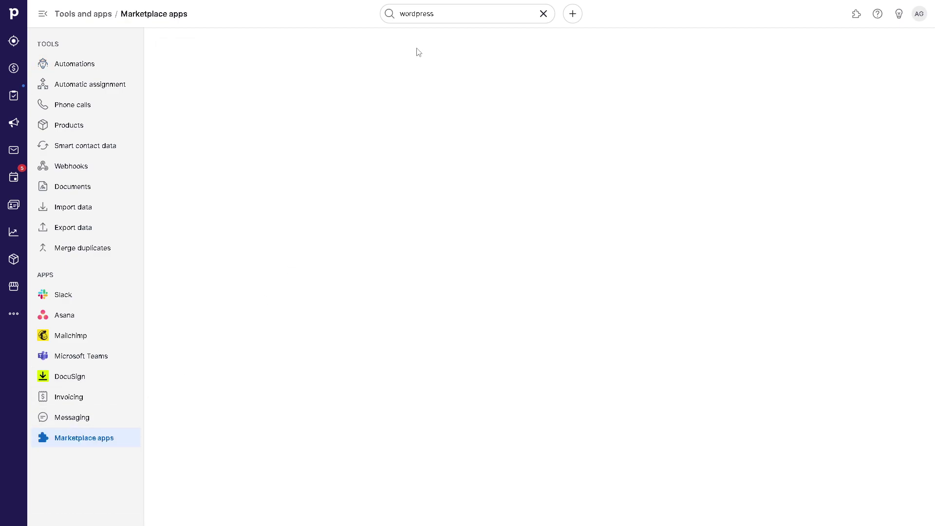
left_click(444, 12)
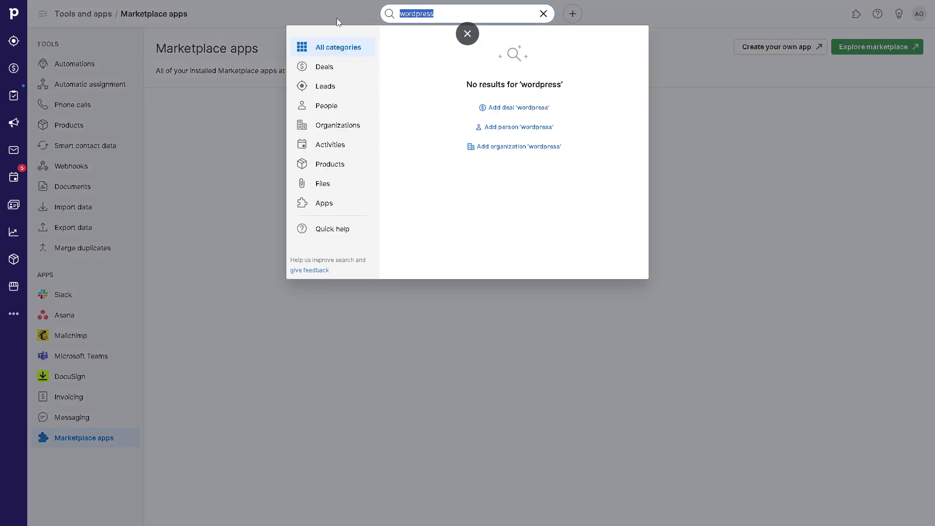
key("BackSpace")
left_click(285, 261)
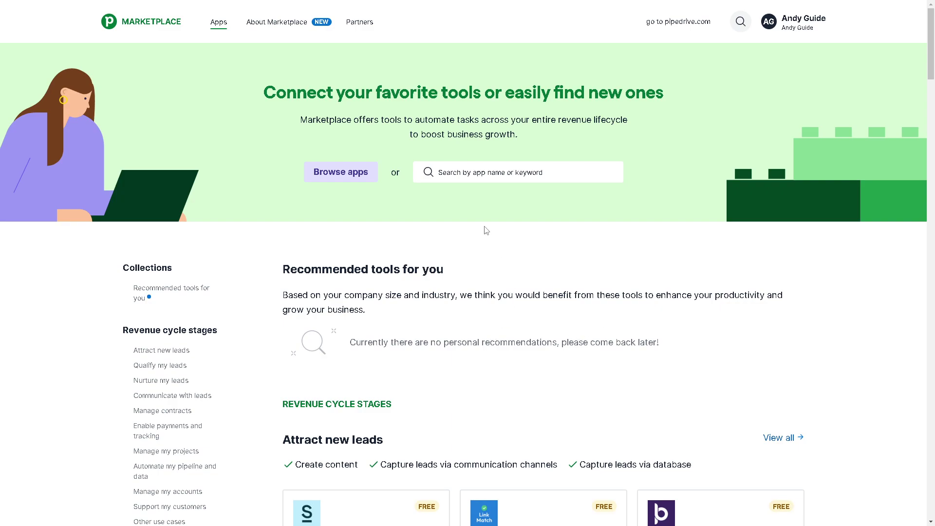
Step: Search the Pipedrive Marketplace app listings for 'wordpress' and run the search
left_click(477, 173)
type("wordpress")
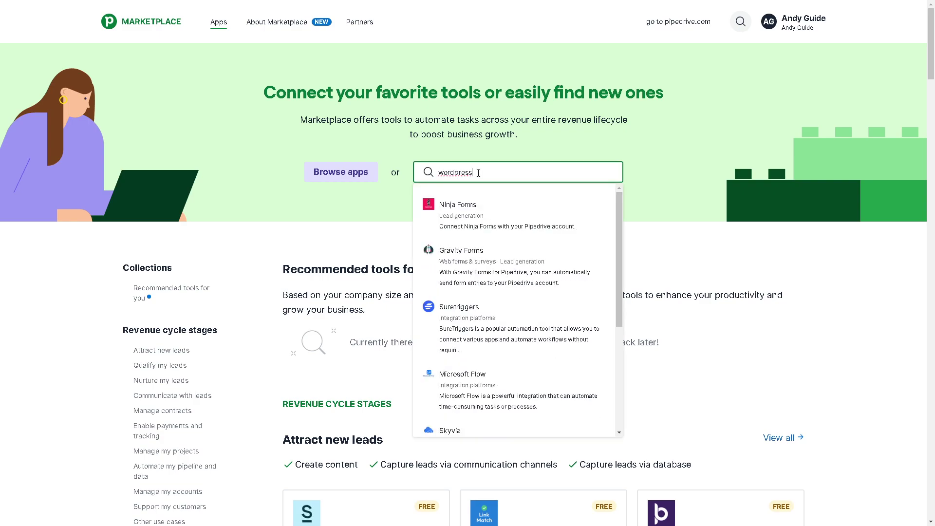
scroll(492, 254, "down", 3)
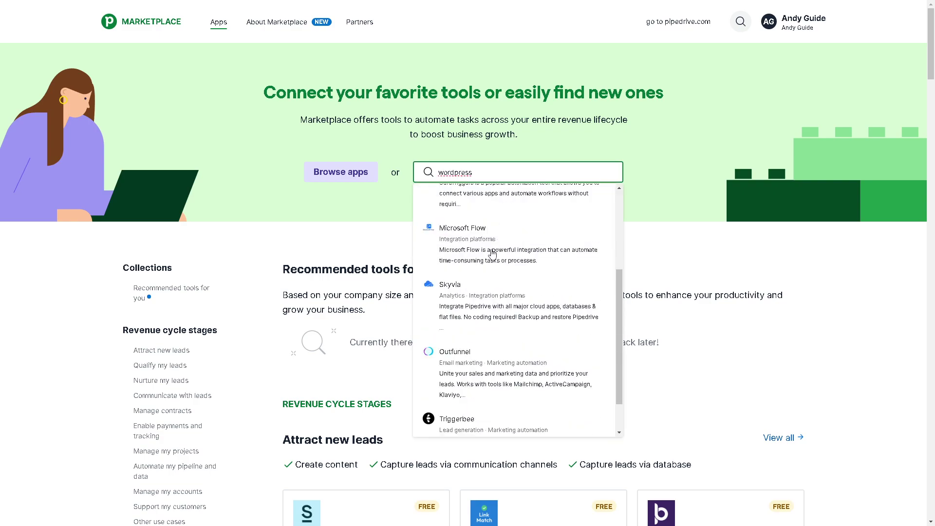
scroll(490, 251, "up", 3)
left_click(455, 174)
left_click(455, 174)
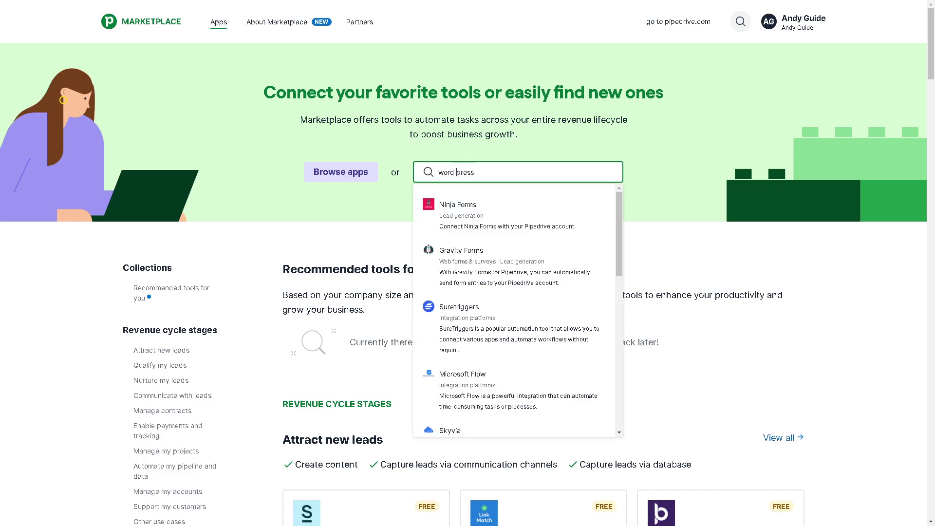
key("Escape")
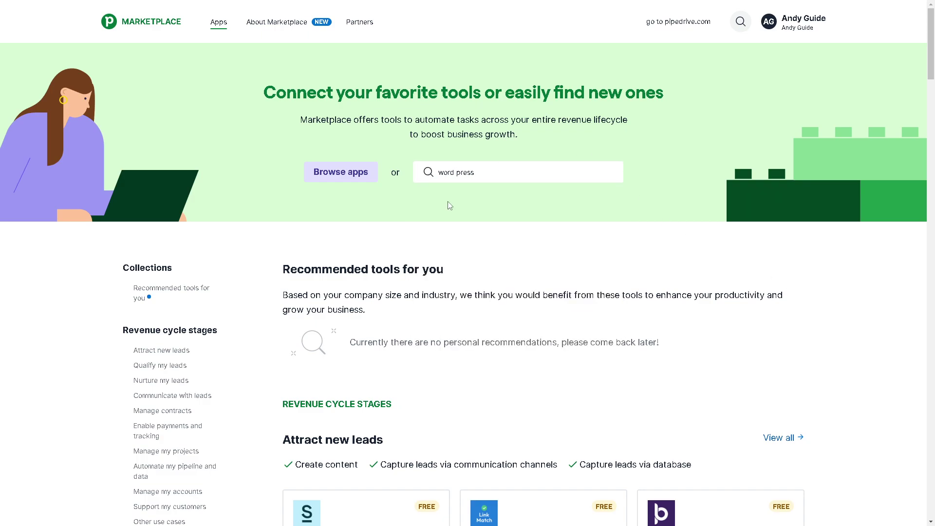
left_click(492, 173)
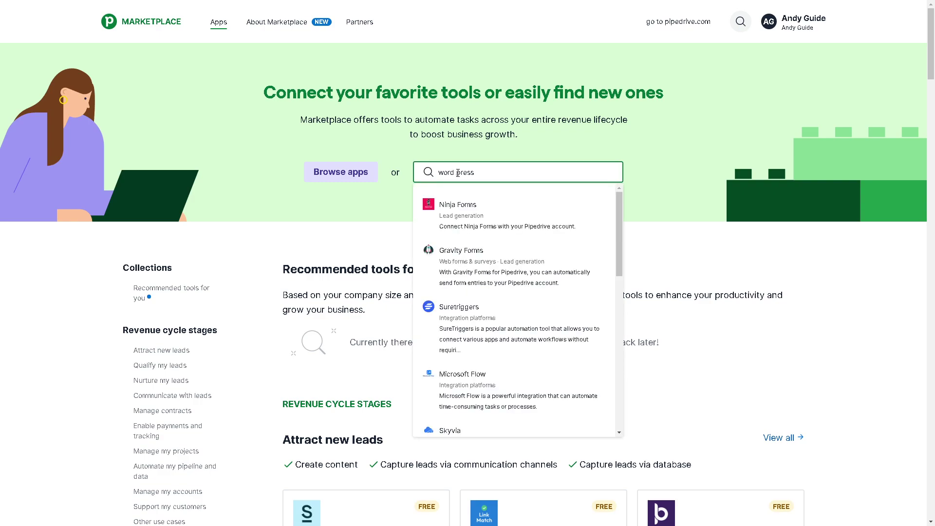
key("Escape")
key("Return")
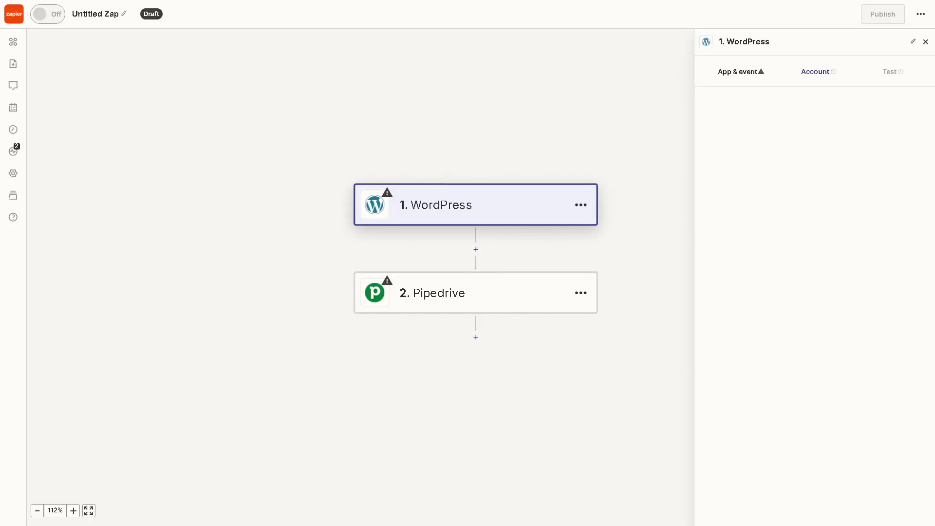
Step: Rename the Untitled Zap to 'How to Integrate Pipedrive with Wordpress'
left_click(90, 16)
type("How to Integrate Pipedrive with Wordpress")
key("Return")
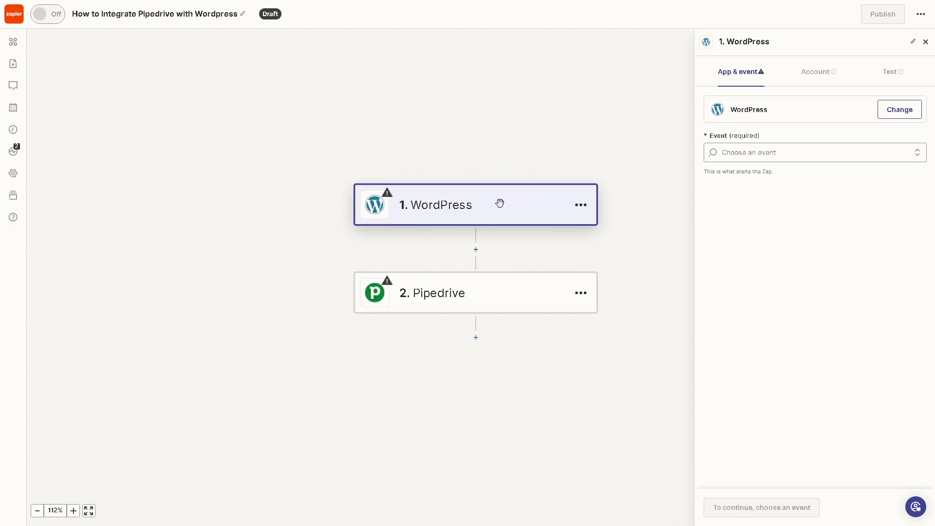
Step: Set the WordPress trigger's event to New User
left_click(800, 152)
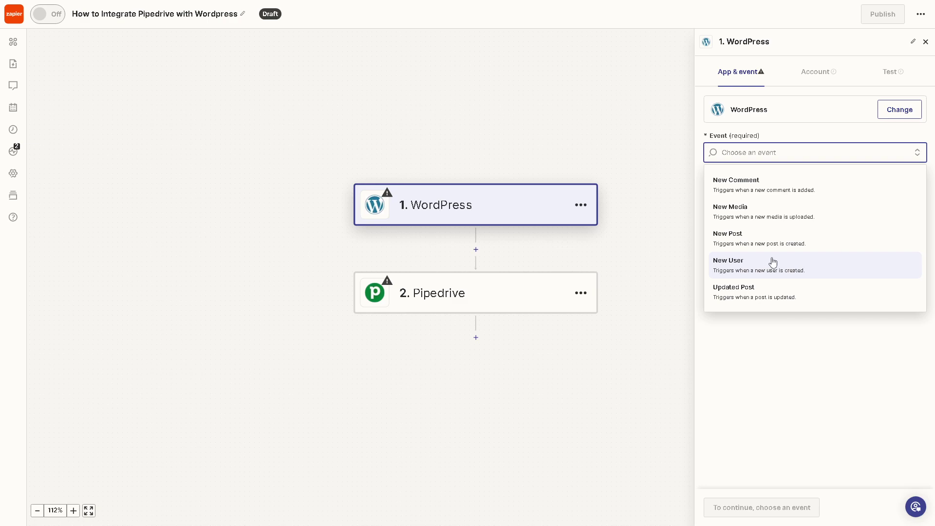
left_click(751, 270)
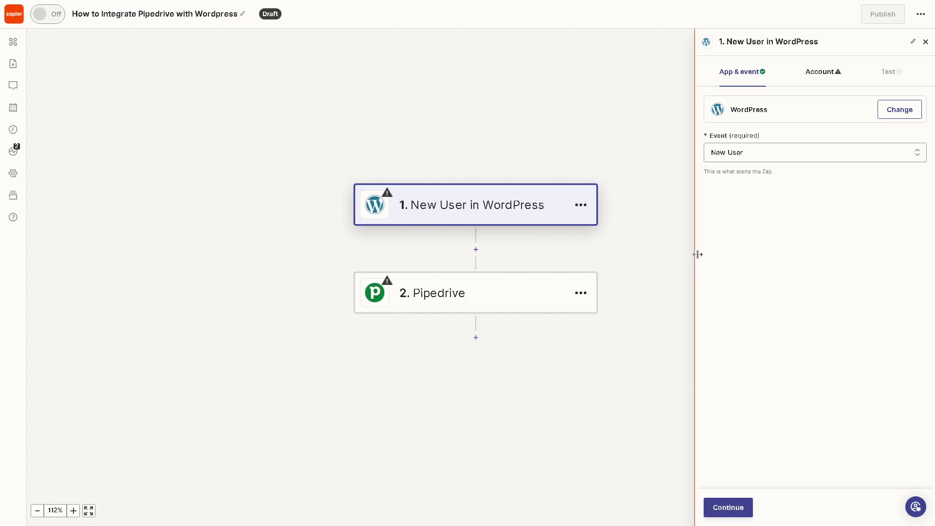
Step: Set the Pipedrive step's action event to Add Label to Person
left_click(452, 296)
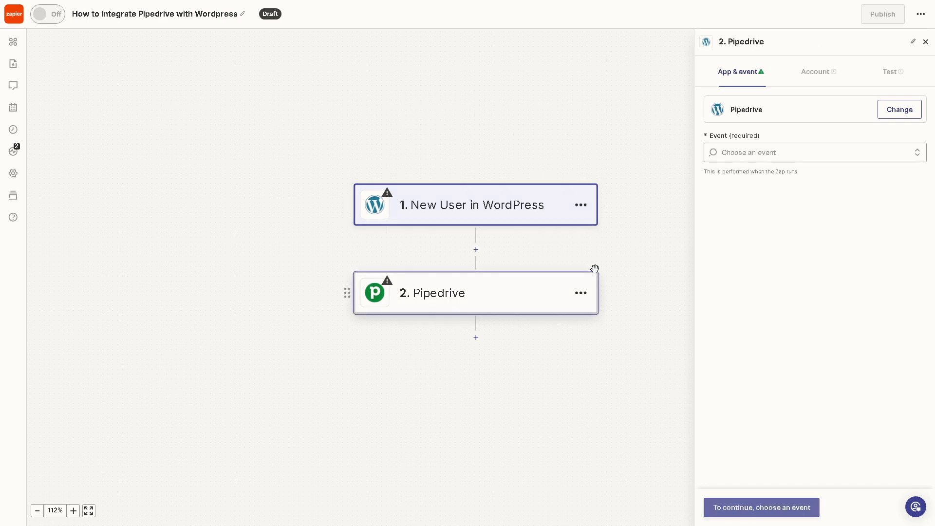
left_click(744, 154)
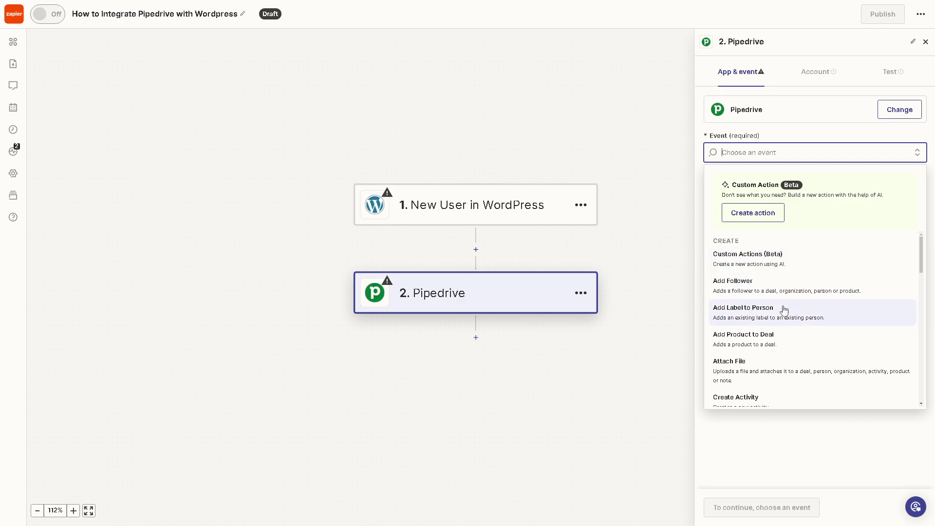
left_click(747, 314)
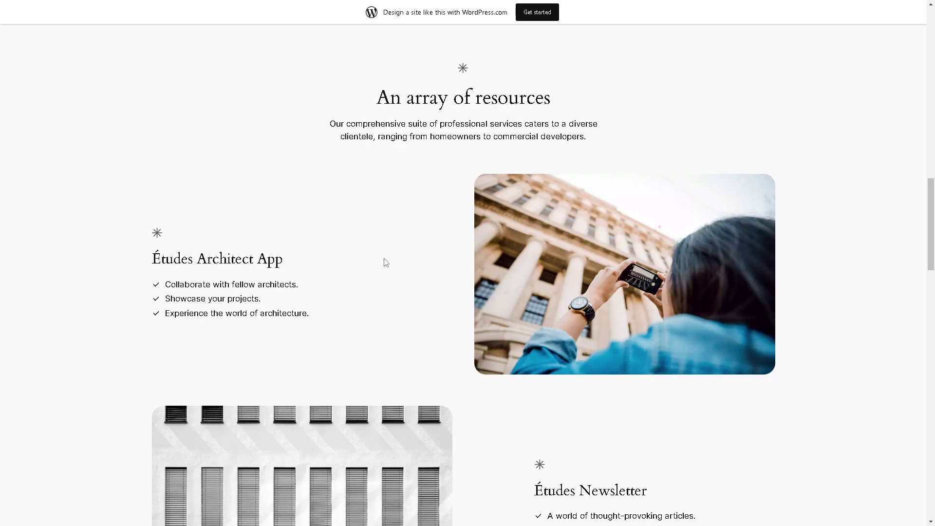
Step: Search WordPress.org plugins for 'Integration for Pipedrive and Contact Form 7, WPForms, Elementor, Ninja Forms'
scroll(384, 263, "down", 2)
scroll(386, 262, "down", 5)
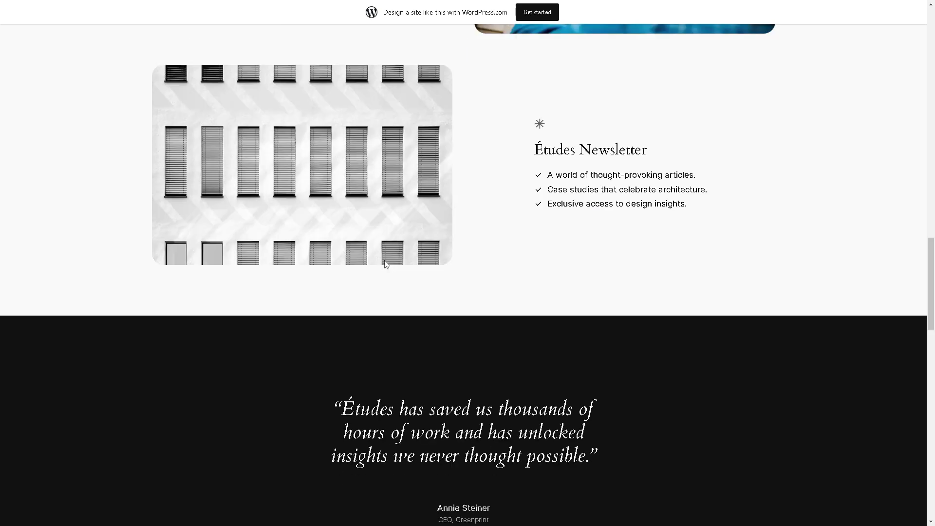
scroll(384, 263, "up", 9)
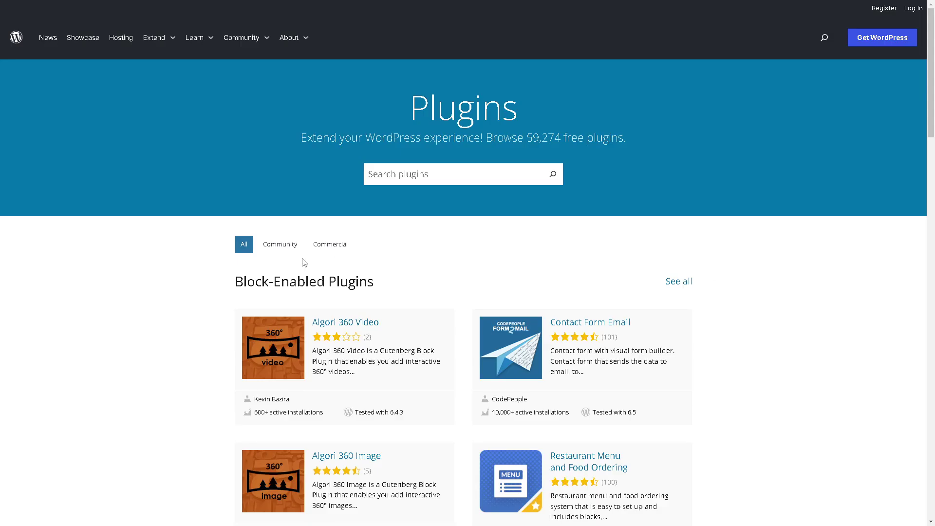
left_click(452, 176)
type("Integration for Pipedrive and Contact Form 7, WPForms, Elementor, Ninja Forms")
left_click(553, 180)
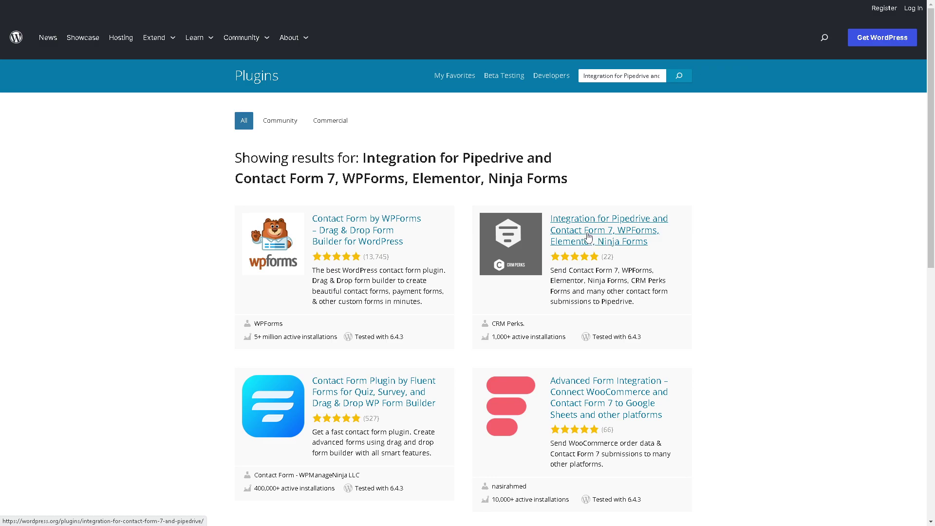
Step: Open the CRM Perks Pipedrive plugin page, check its Reviews and Development tabs, and download it
left_click(589, 237)
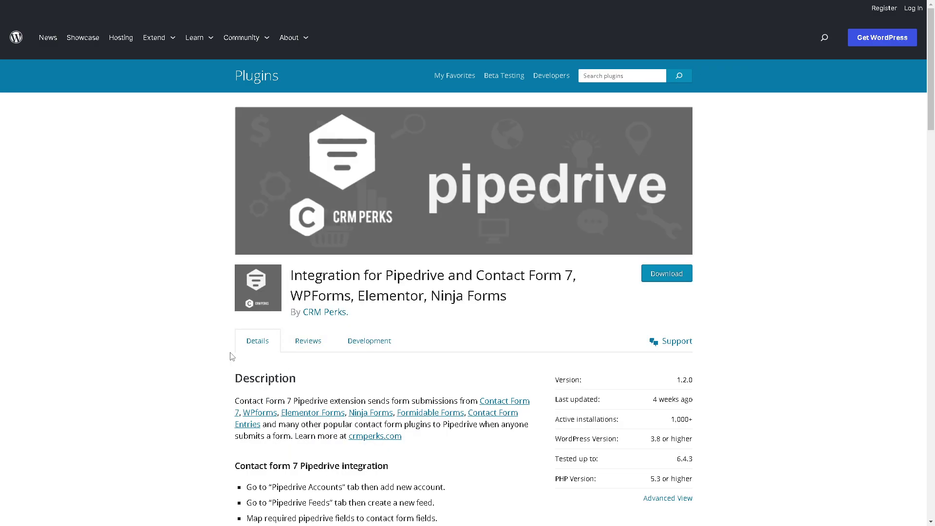
scroll(232, 356, "down", 1)
scroll(232, 356, "down", 1)
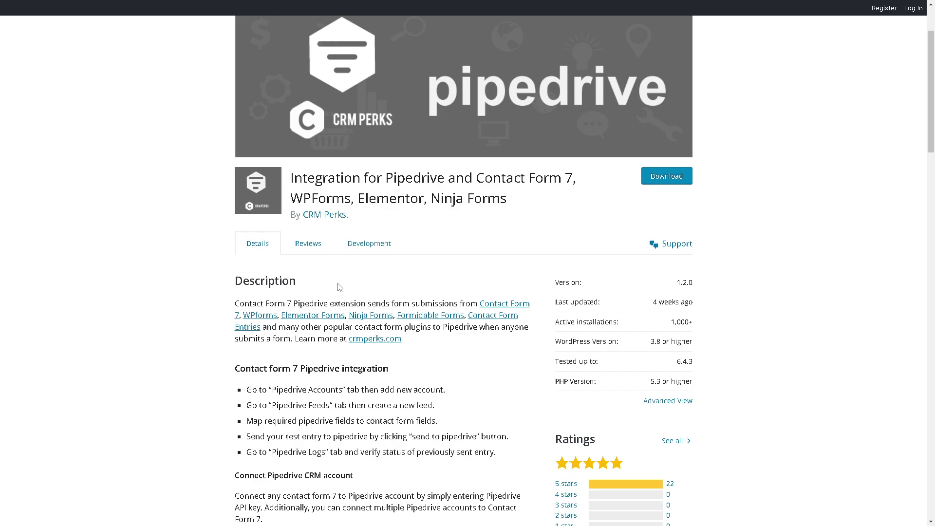
left_click(311, 244)
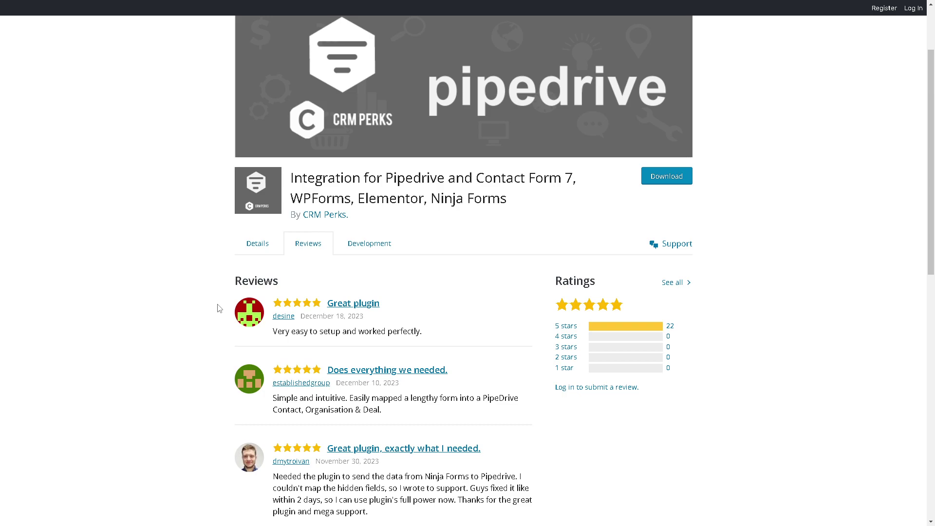
left_click(372, 243)
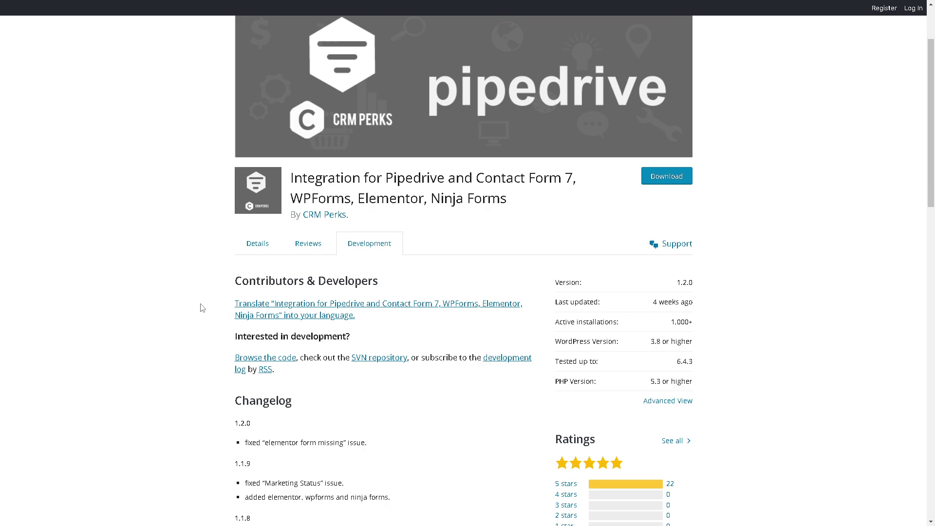
left_click(659, 183)
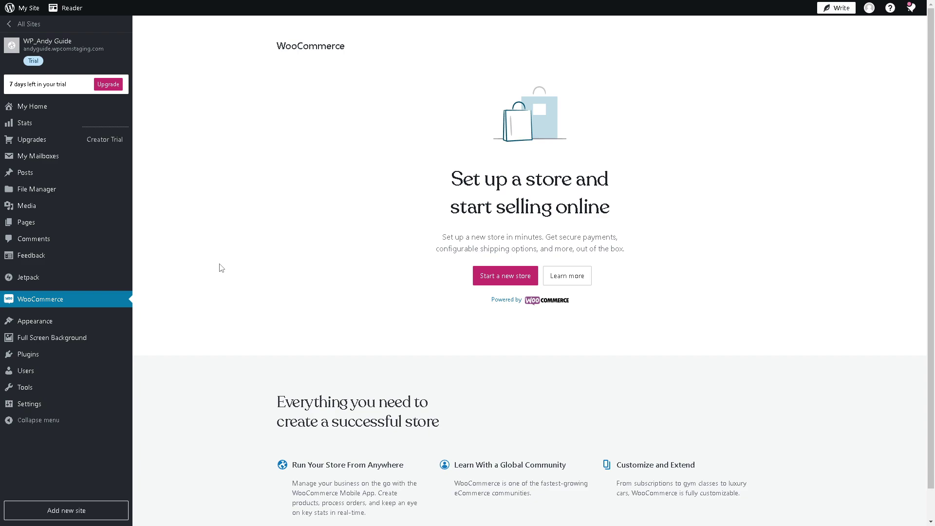
Step: Search the site's Plugins for the Pipedrive integration name and open the CRM Perks plugin
left_click(45, 359)
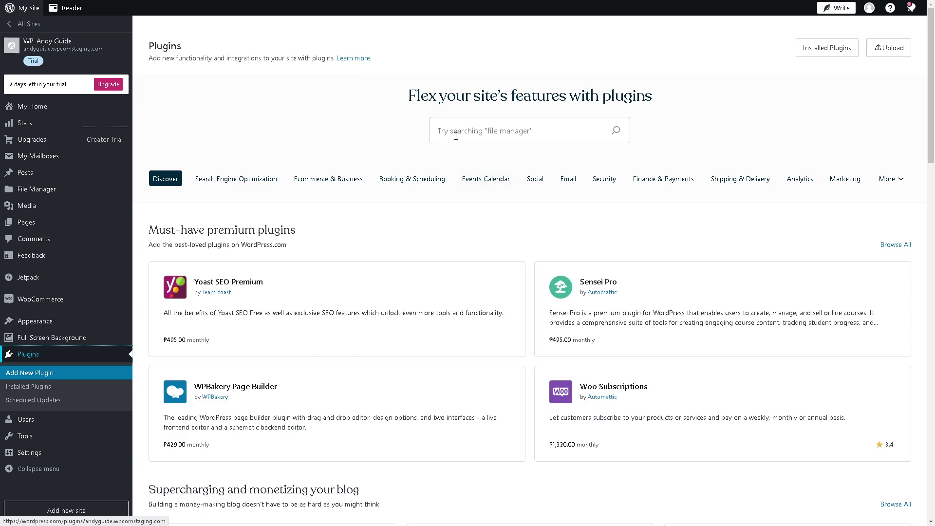
left_click(456, 136)
type("Integration for Pipedrive and Contact Form 7, WPForms, Elementor, Ninja Forms")
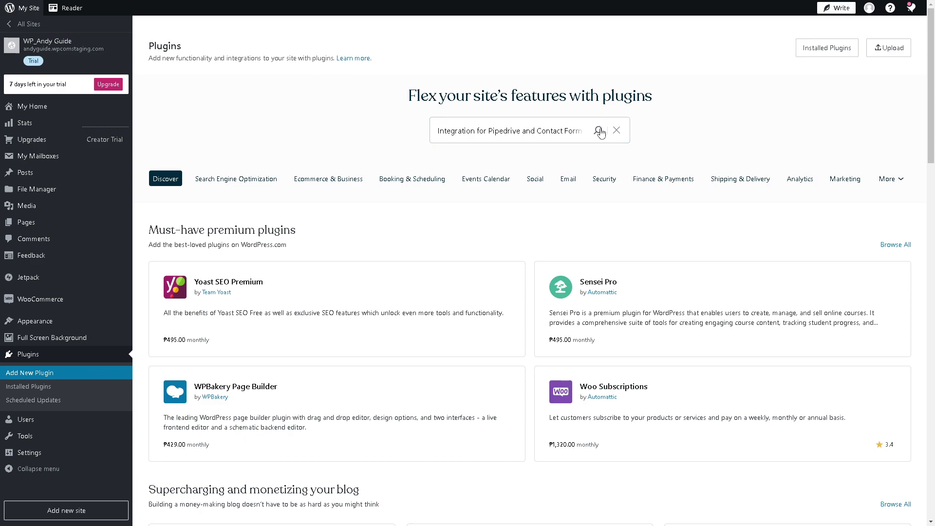
left_click(598, 128)
scroll(273, 209, "down", 3)
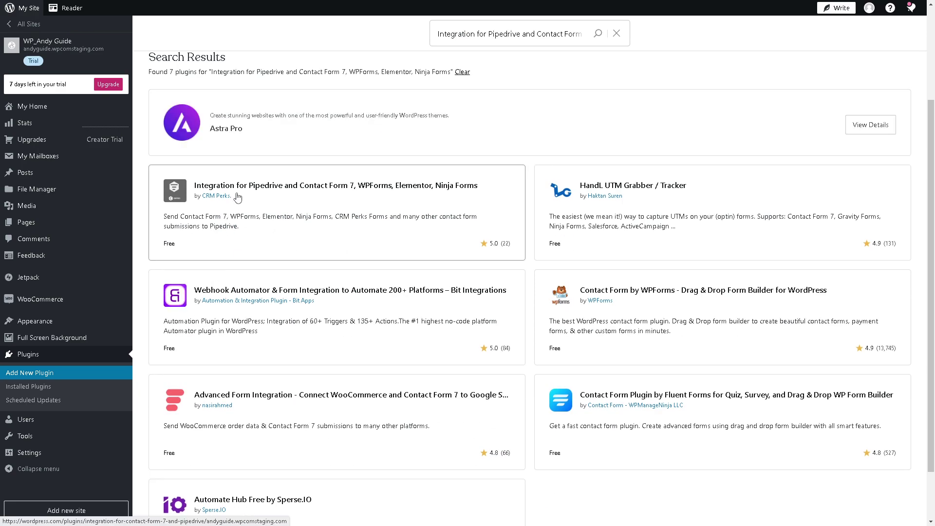
left_click(264, 197)
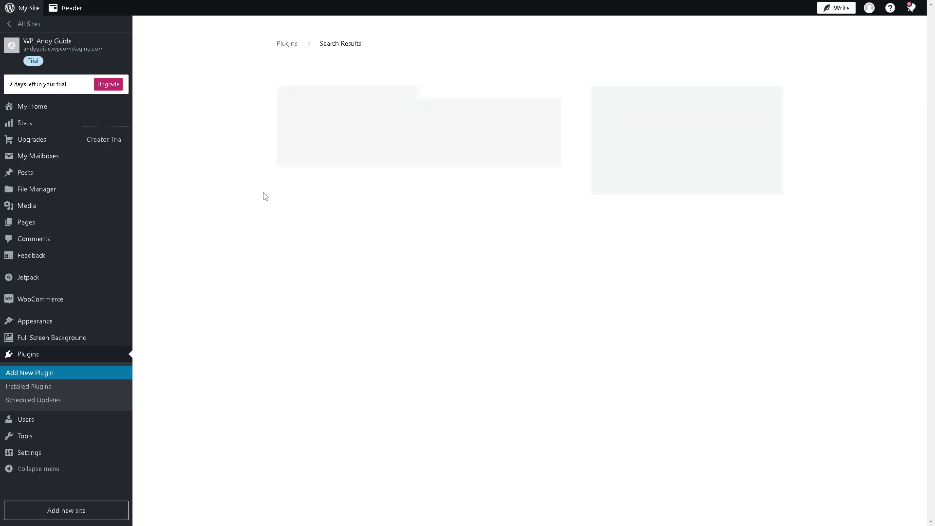